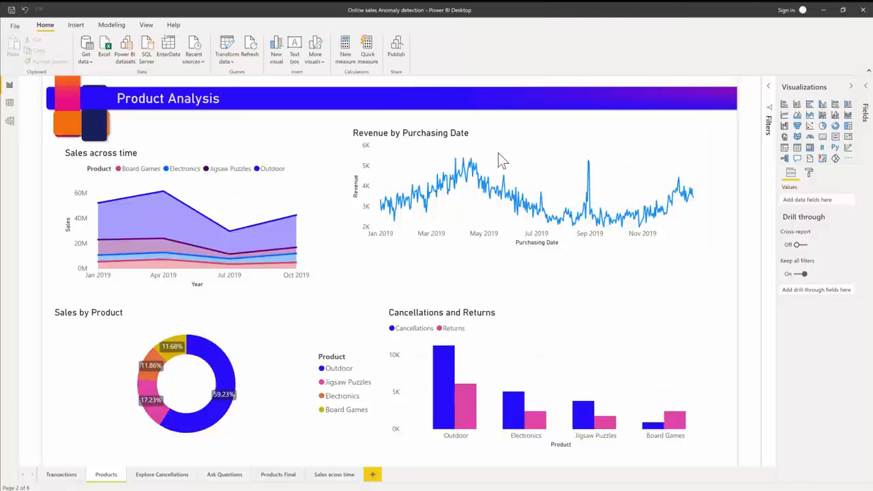
Step: Add anomaly detection to the Revenue by Purchasing Date line chart
mouse_move(498, 154)
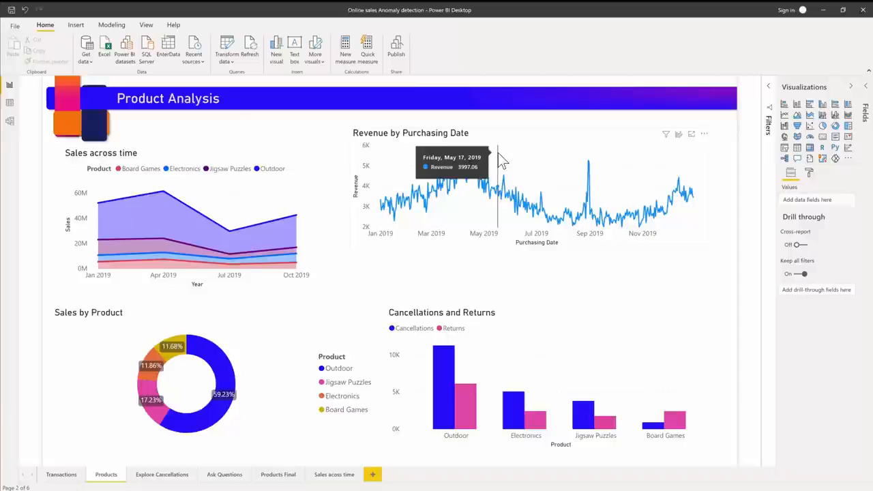
click(588, 155)
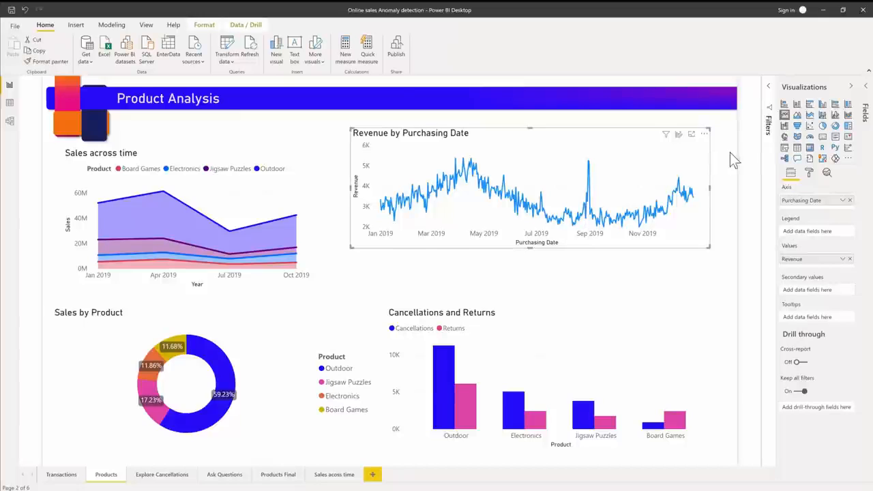
click(827, 173)
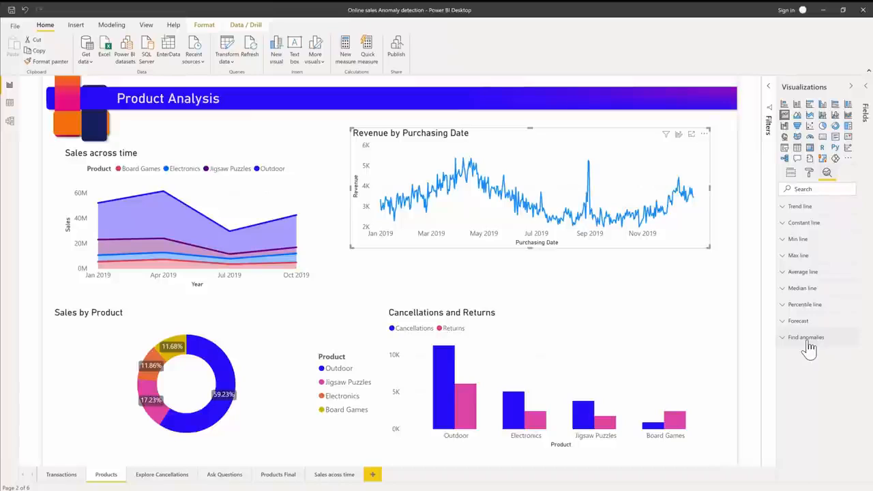
click(807, 337)
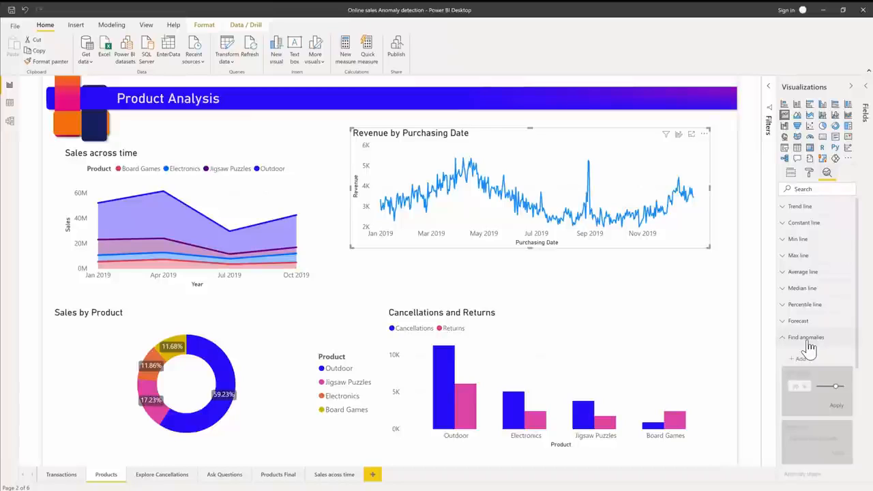
scroll(808, 347, down, 2)
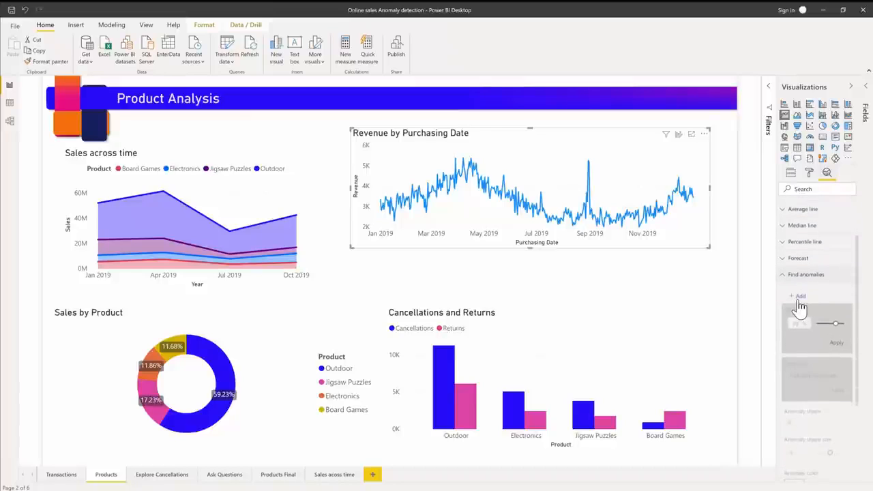
click(798, 298)
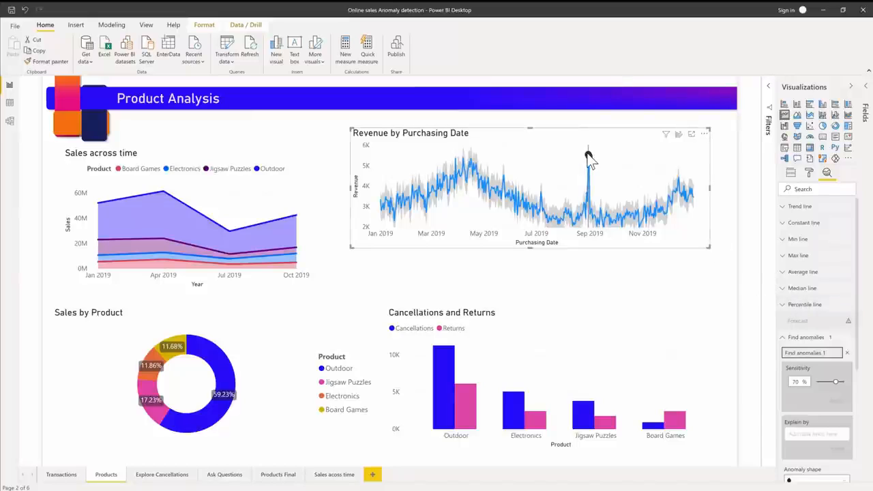
mouse_move(589, 154)
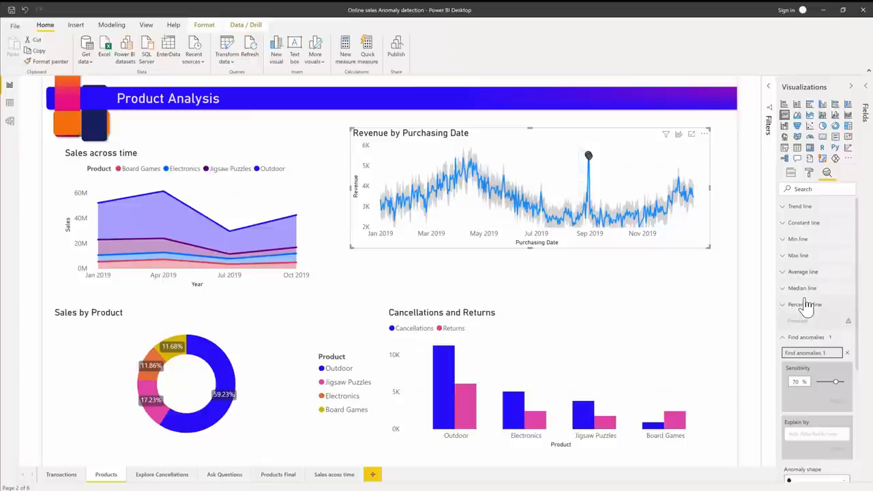
Step: Change the anomaly markers to a triangle shape and colour them pink
scroll(806, 305, down, 1)
scroll(806, 305, down, 5)
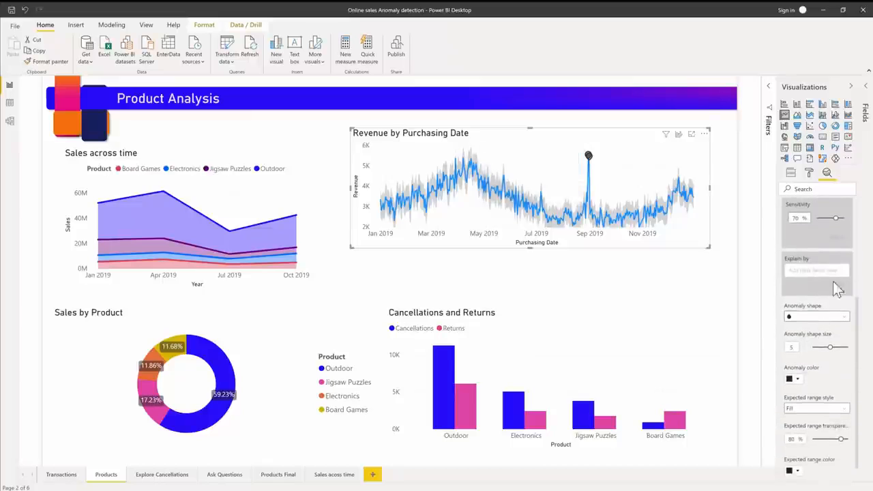
click(838, 294)
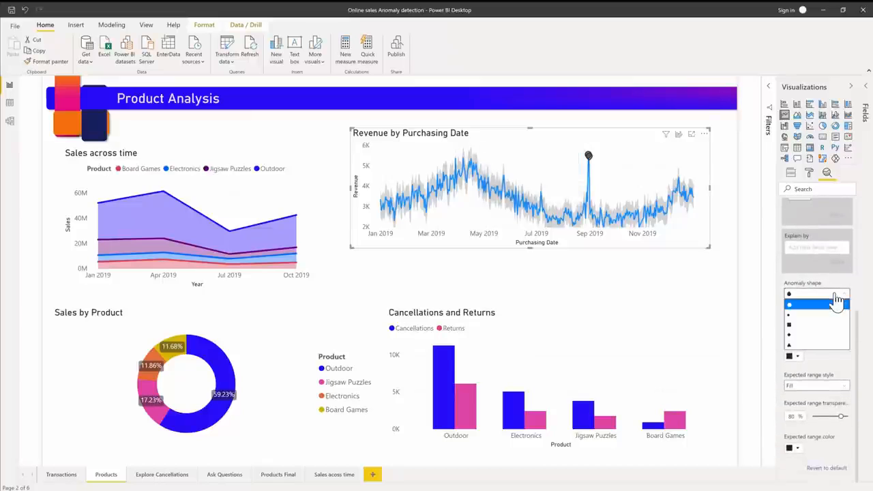
click(813, 344)
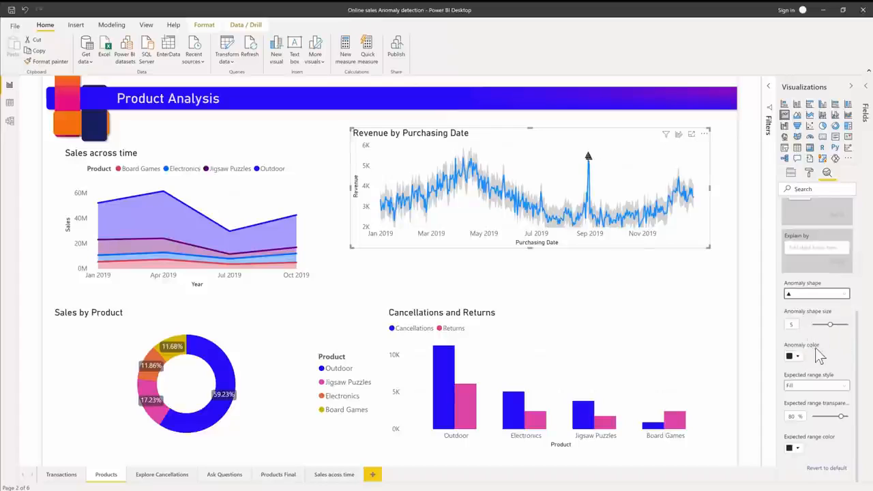
click(800, 359)
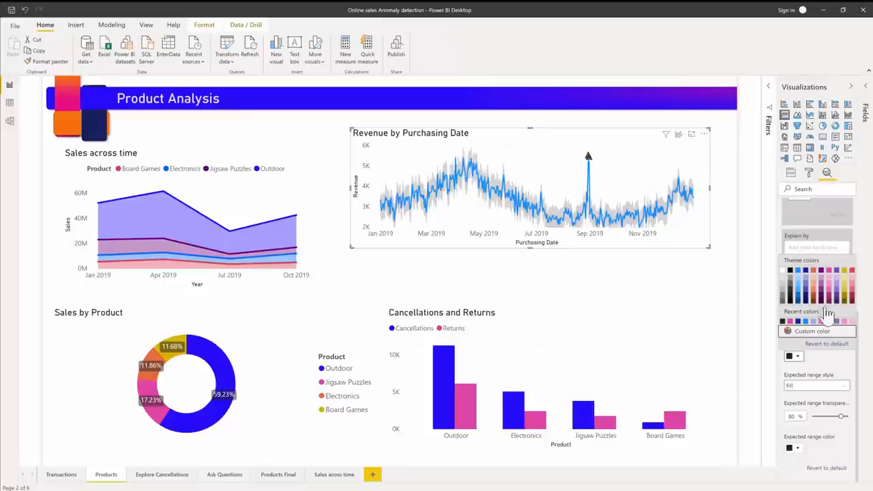
click(828, 273)
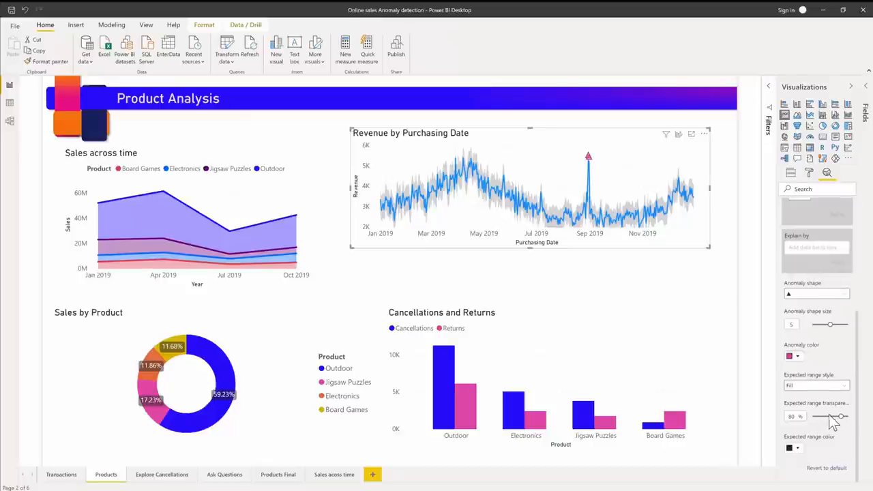
Step: Set the expected range transparency to 61% and its colour to a muted blue-purple
drag(836, 416, 834, 416)
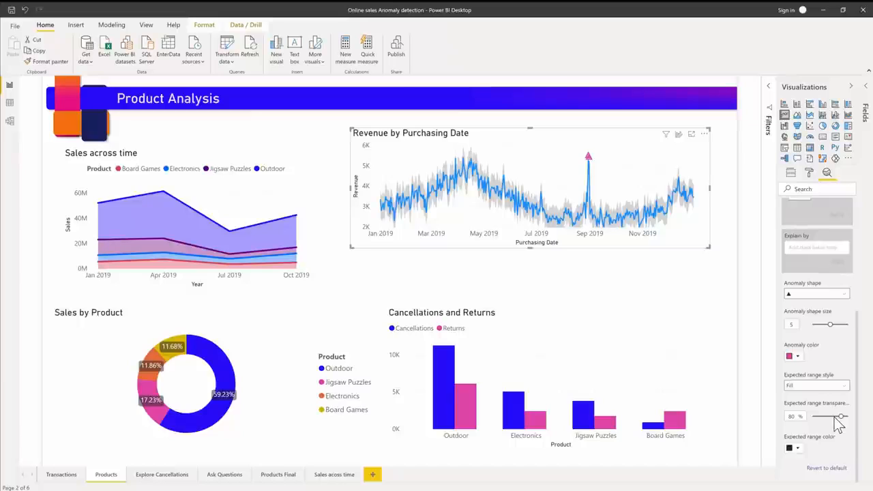
click(798, 448)
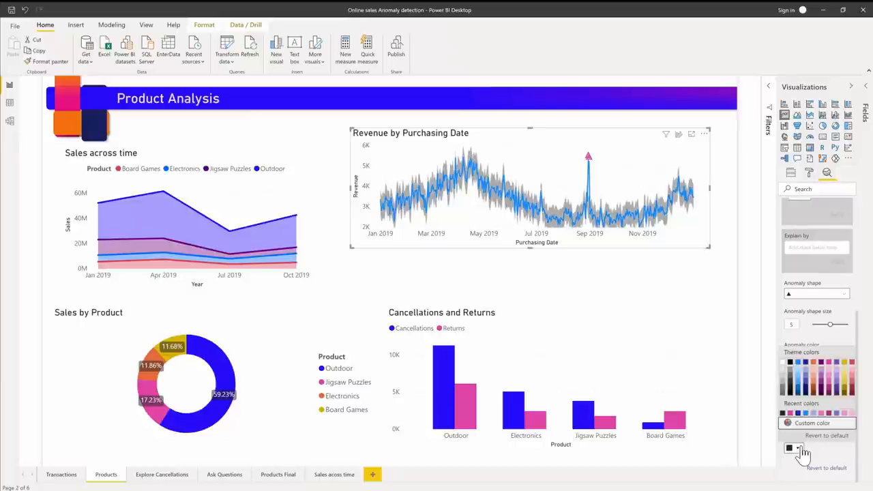
click(815, 383)
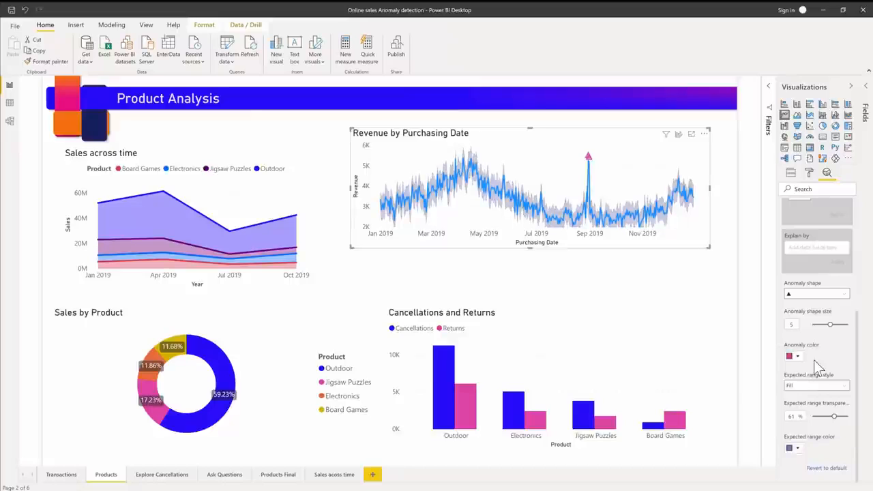
Step: Raise the anomaly detection sensitivity to 93% and apply it to the revenue chart
scroll(820, 273, up, 2)
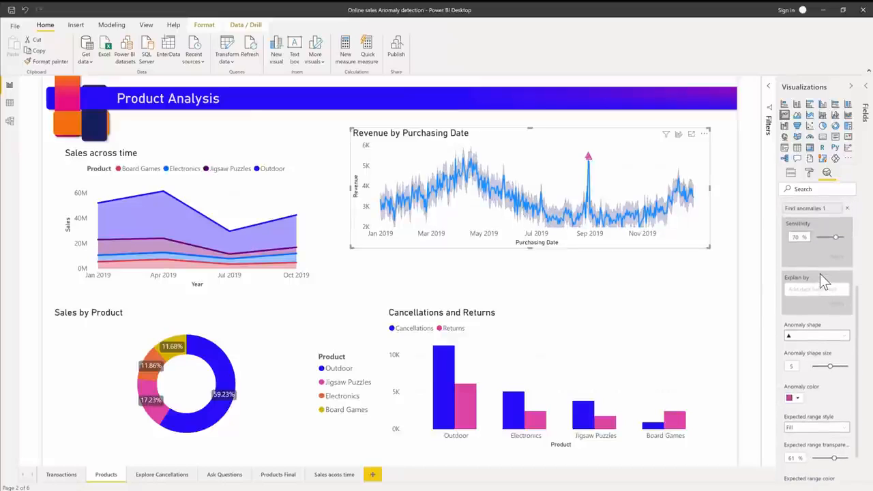
scroll(820, 274, up, 3)
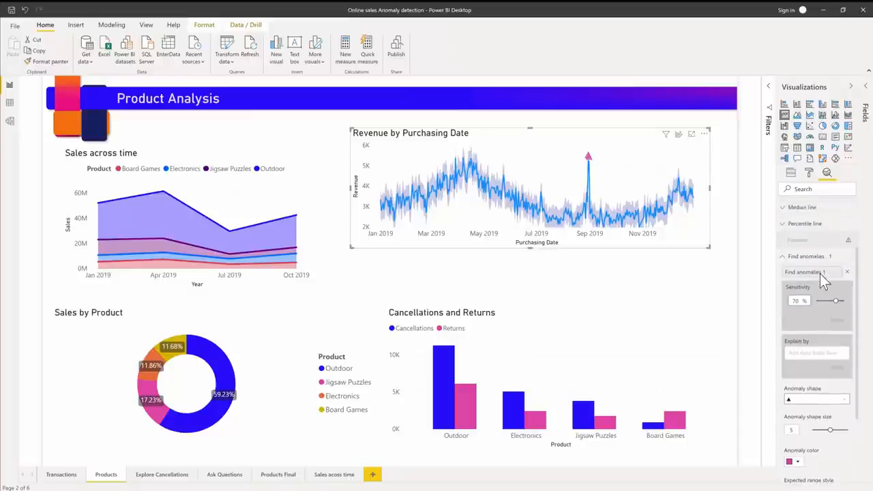
click(842, 301)
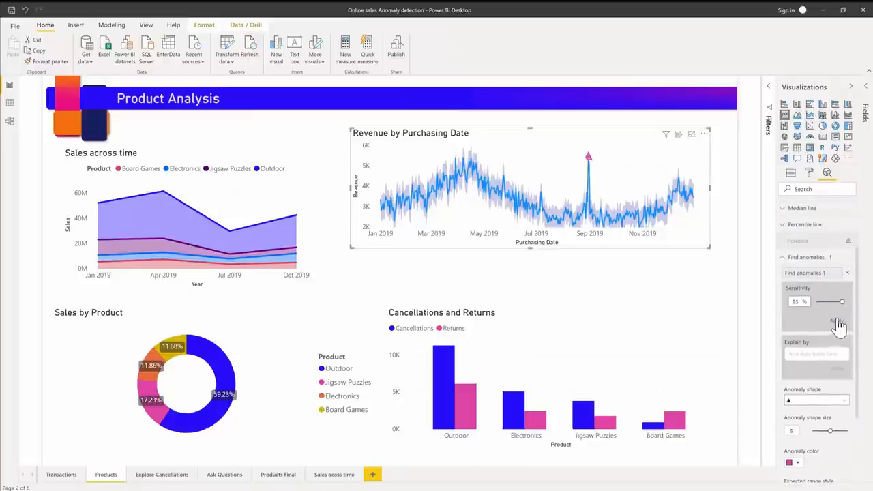
click(838, 325)
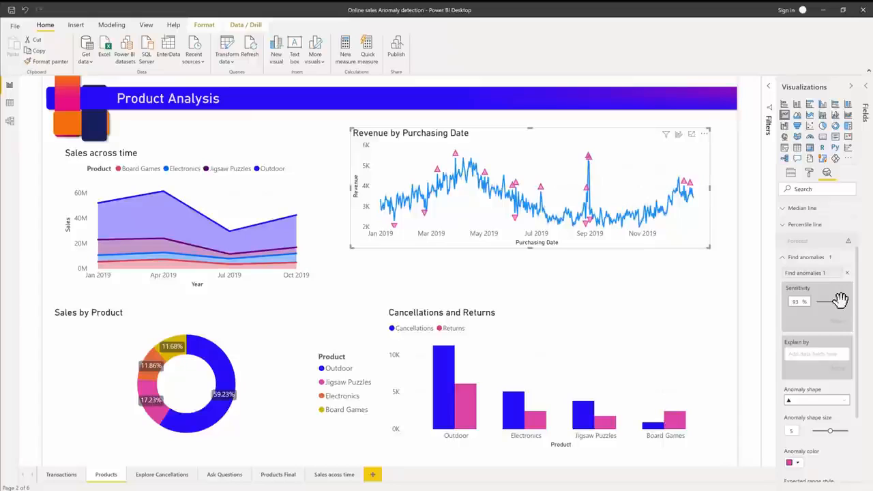
Step: Lower the anomaly detection sensitivity to 69% and apply the change
drag(840, 301, 835, 302)
click(837, 321)
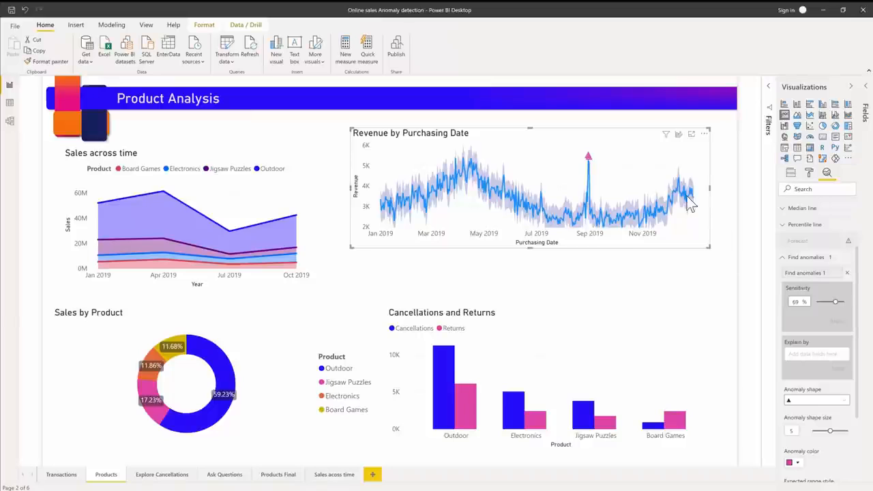
Step: Open the possible explanations for the revenue spike's anomaly marker near September 2019 and expand the 'Repeat customer' is Yes explanation
mouse_move(688, 198)
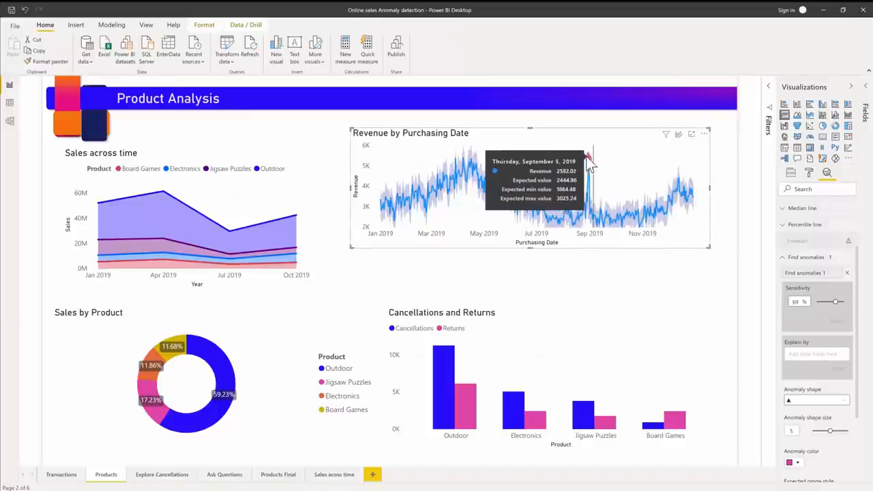
click(587, 156)
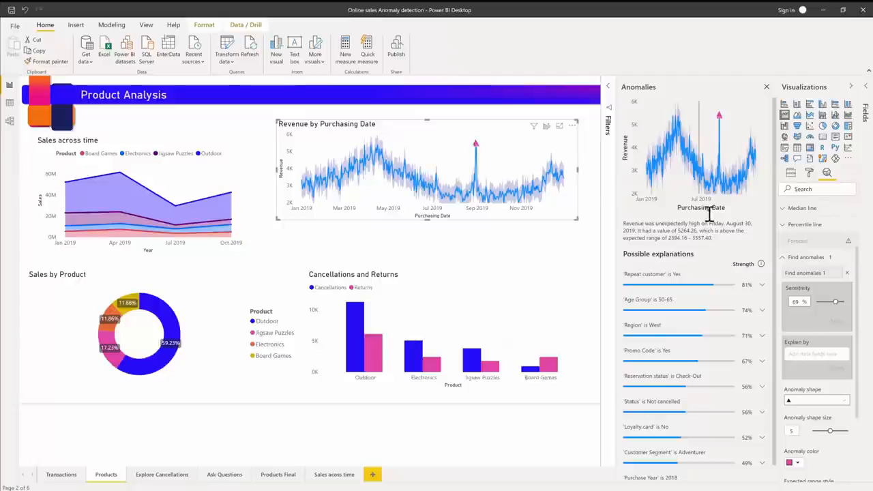
mouse_move(736, 172)
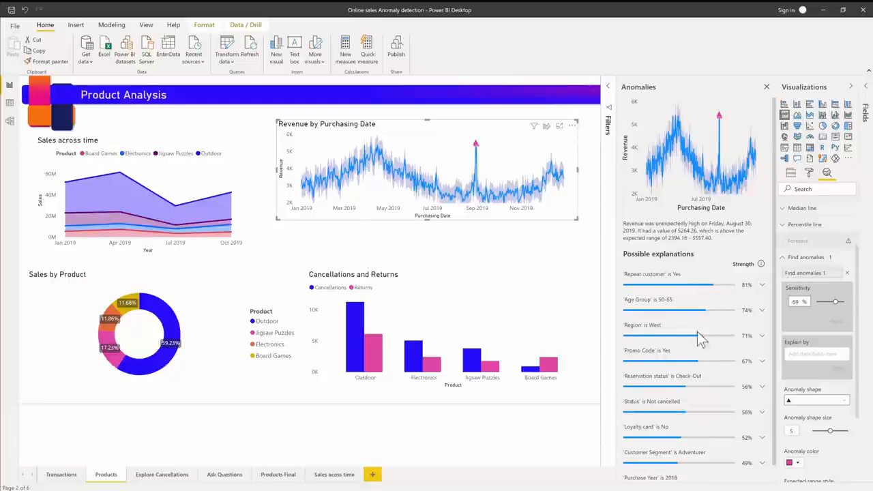
scroll(698, 332, down, 1)
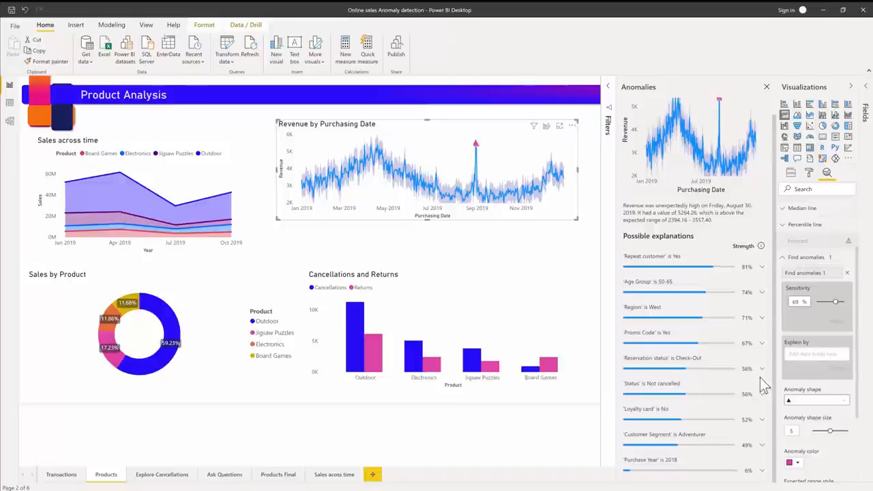
click(762, 268)
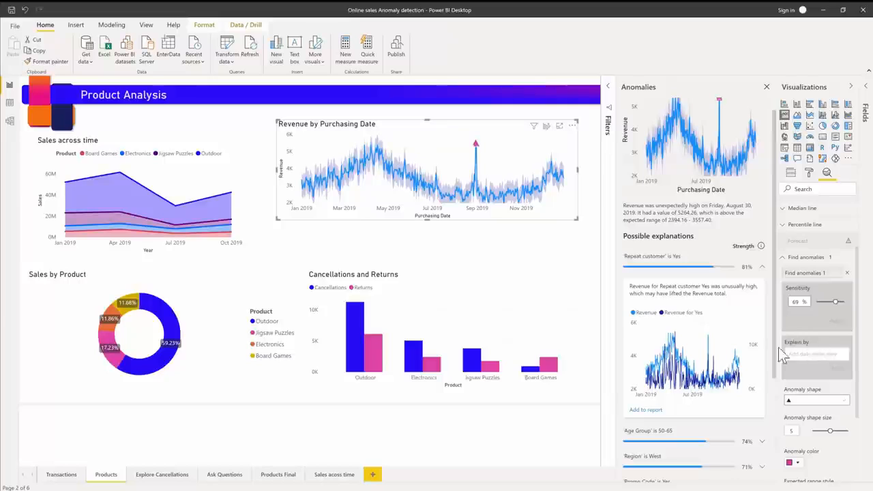
Step: Set the anomalies to be explained by the City and Seller fields of the Online Sales table and apply it
click(867, 94)
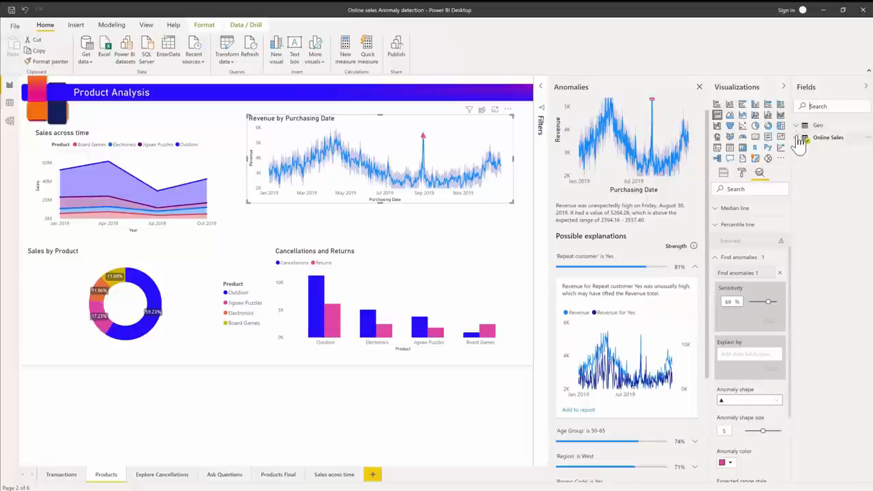
click(799, 140)
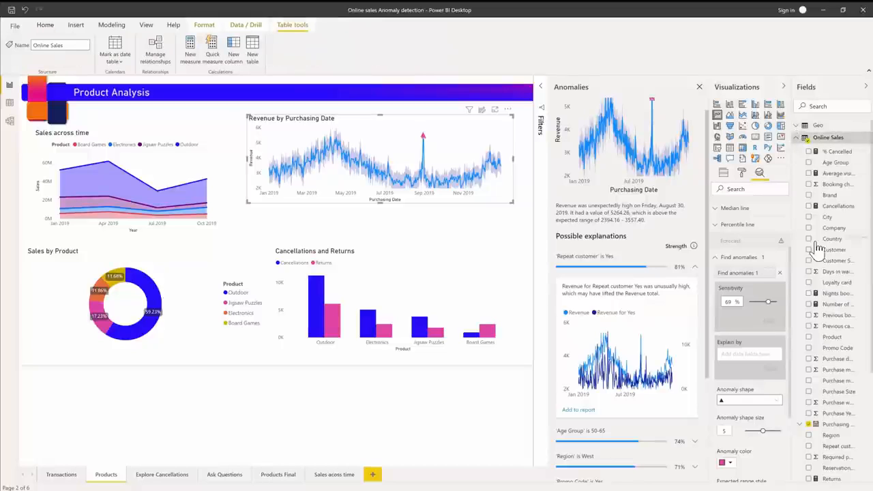
scroll(815, 249, down, 3)
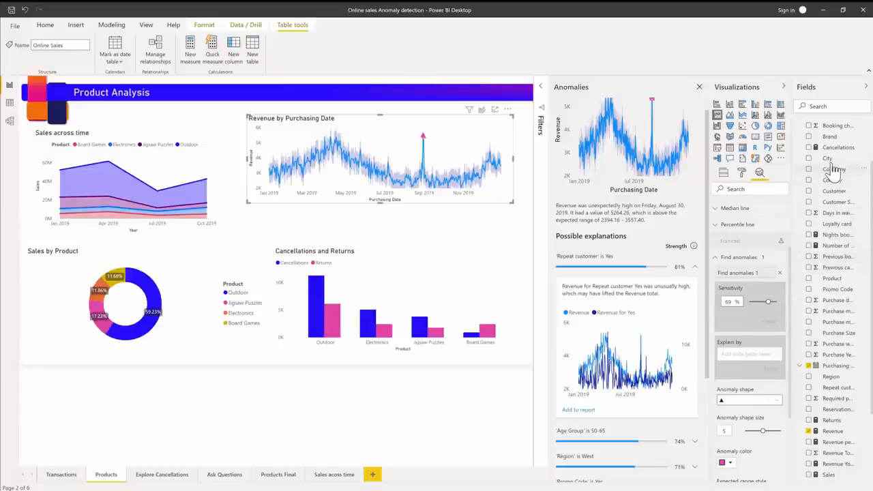
drag(752, 340, 753, 347)
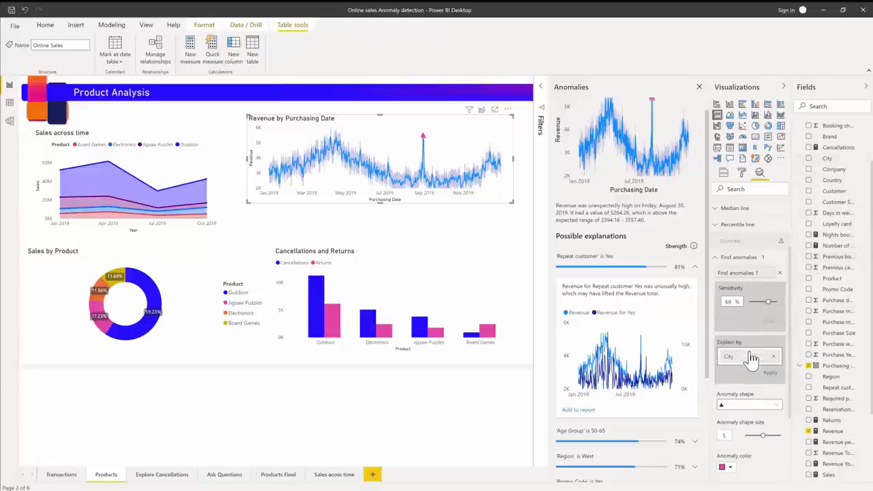
scroll(836, 443, down, 2)
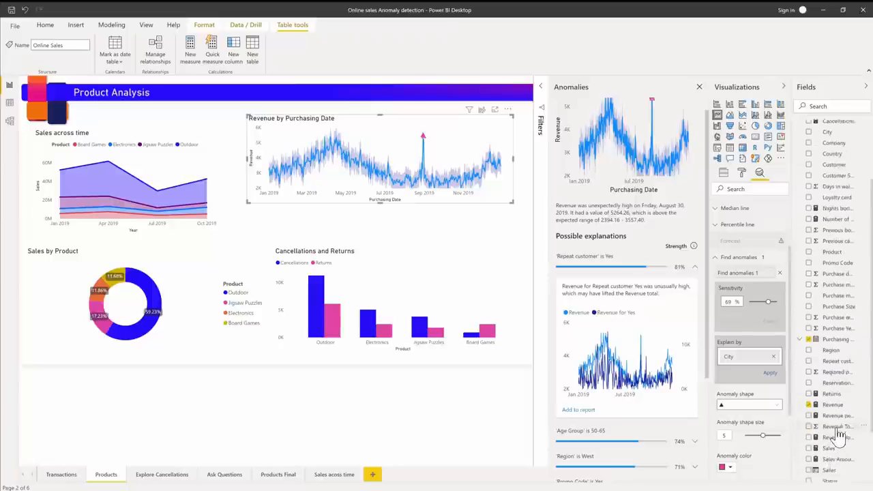
drag(833, 443, 758, 369)
click(771, 390)
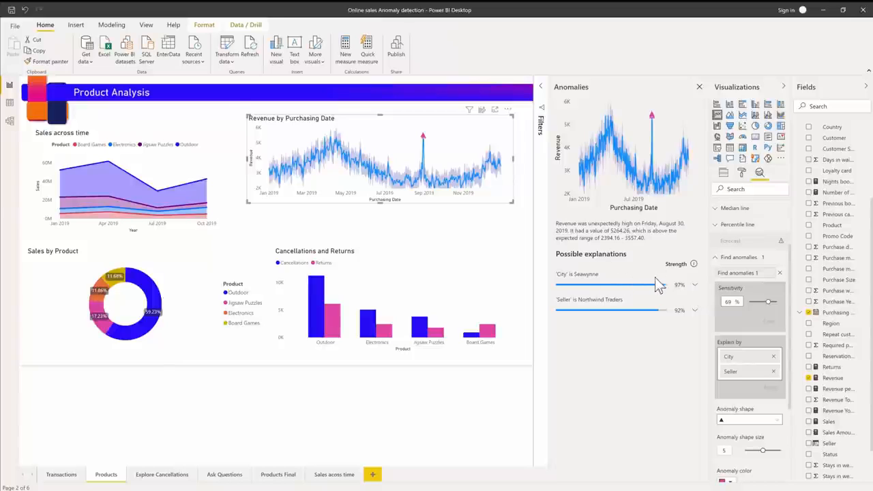
Step: Add the Northwind Traders seller explanation chart to the report and widen it across most of the page
click(695, 311)
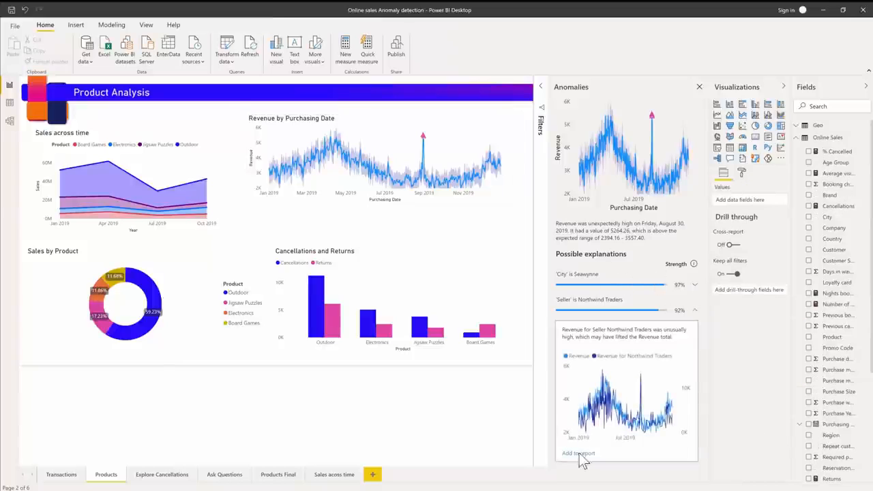
click(580, 454)
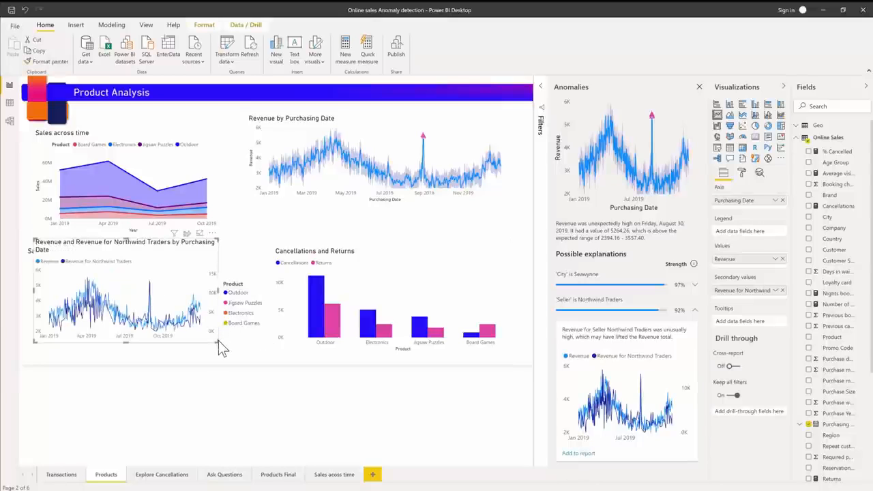
drag(218, 340, 491, 348)
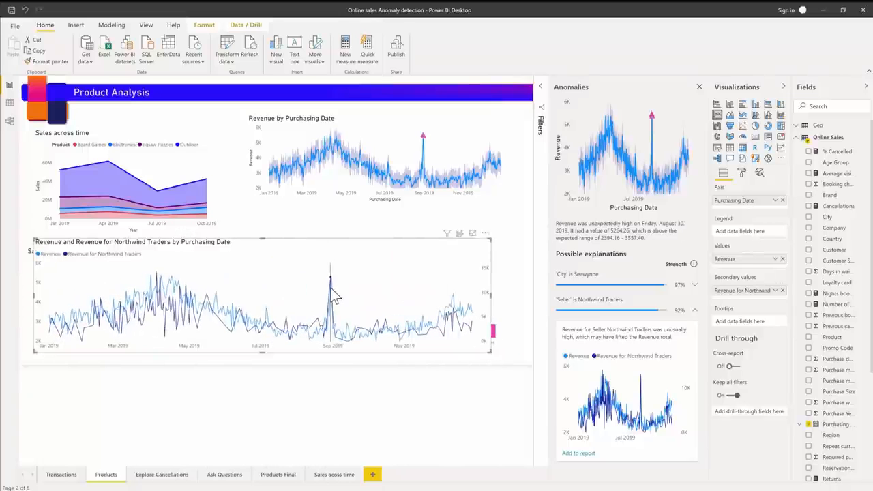
mouse_move(331, 289)
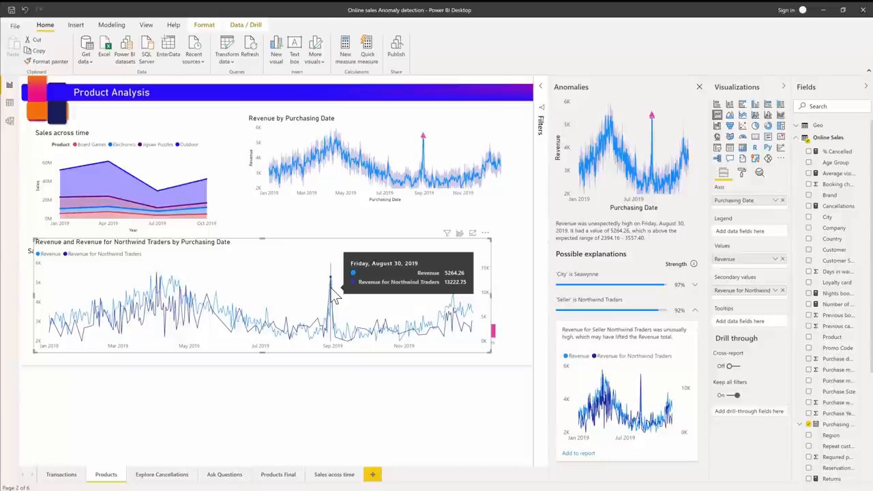